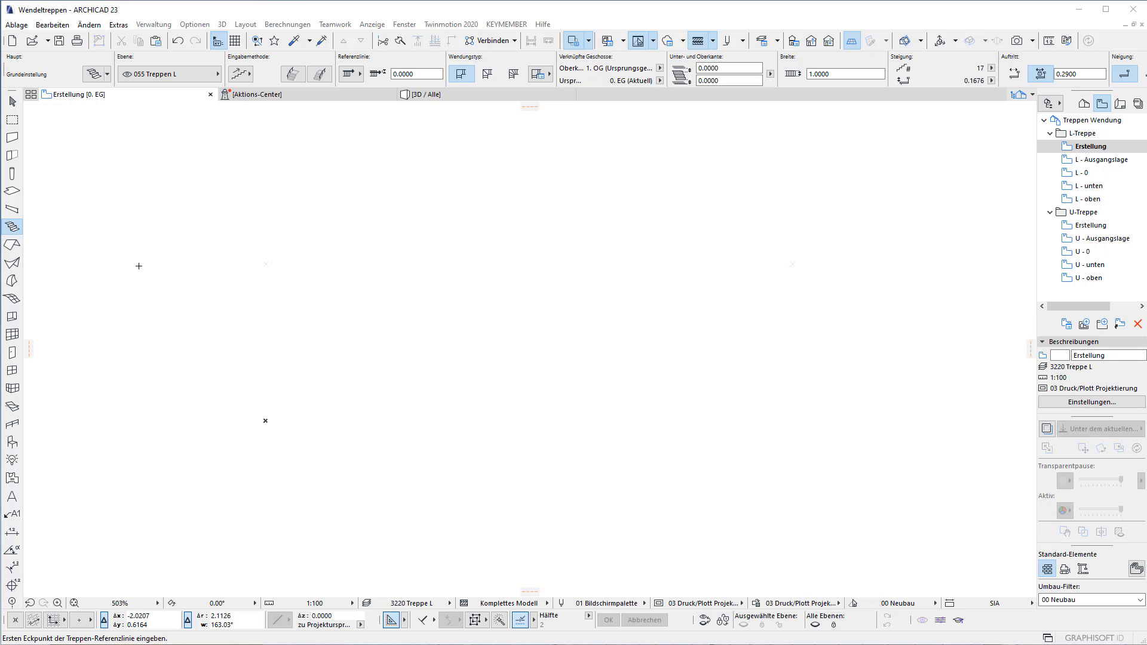
Switch the stair defaults (17 risers, 0.2900 tread depth) to the winder turn type.
double_click(11, 228)
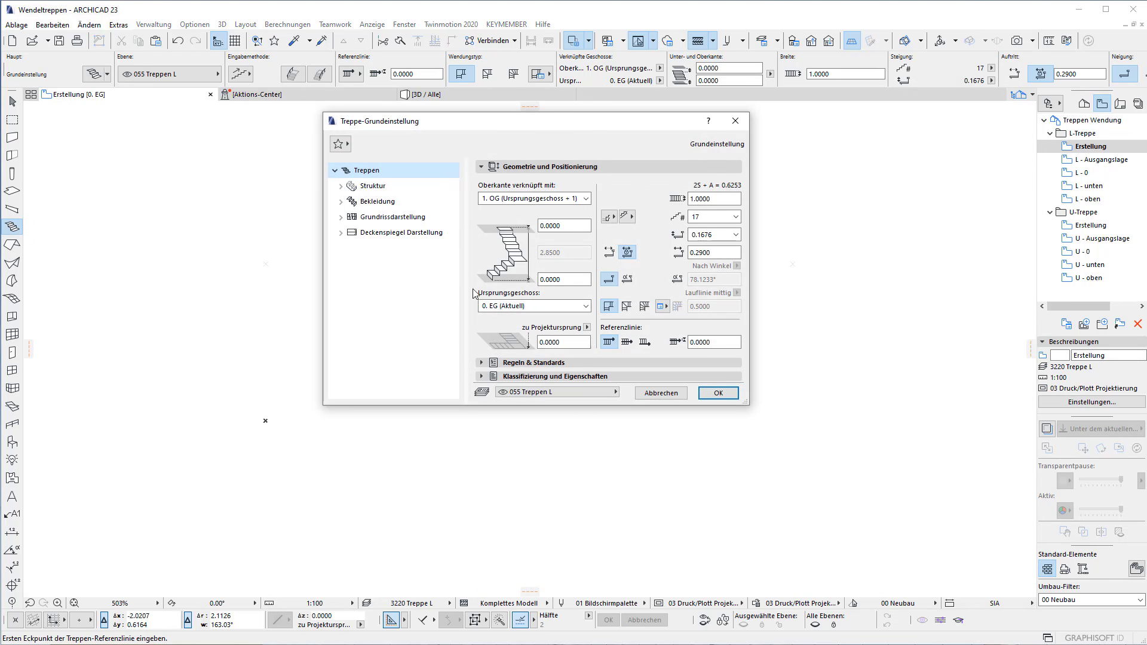
click(646, 307)
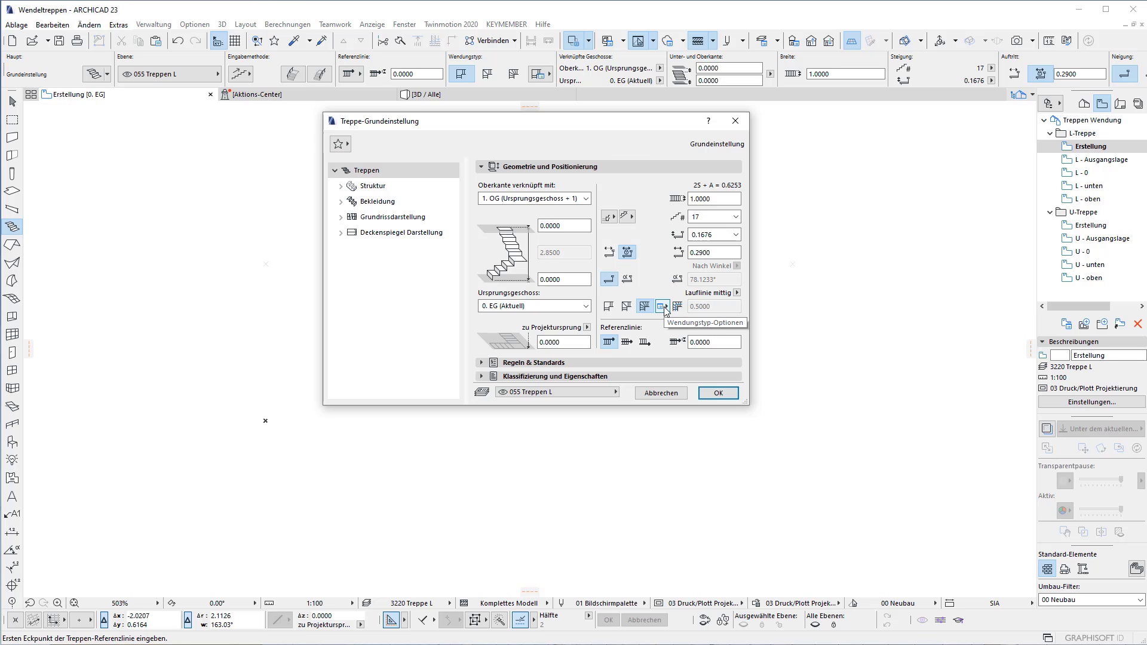
Set winders to 'Ein Punkt' with minimum winder steps, 2 in the first count, and confirm.
click(664, 308)
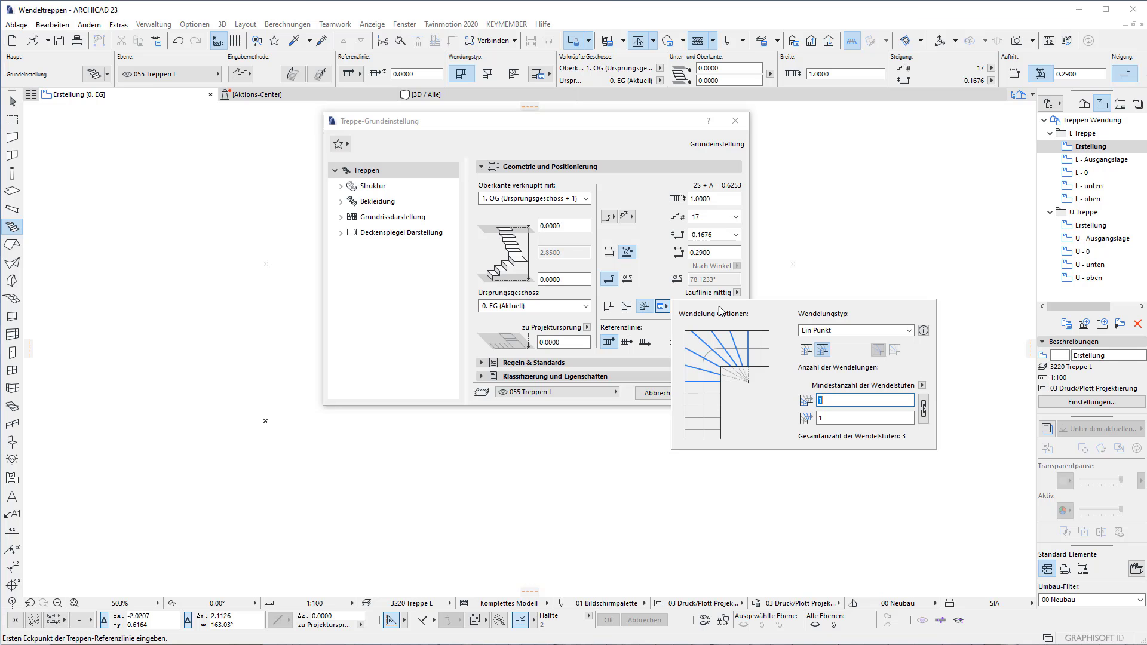
click(910, 331)
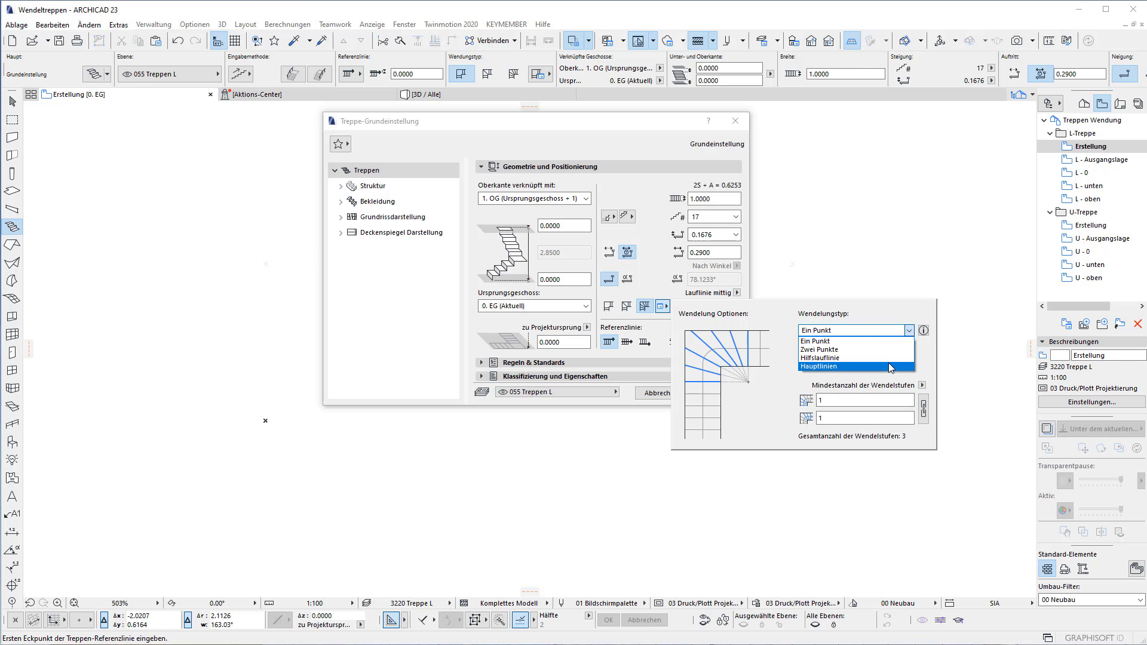
click(890, 342)
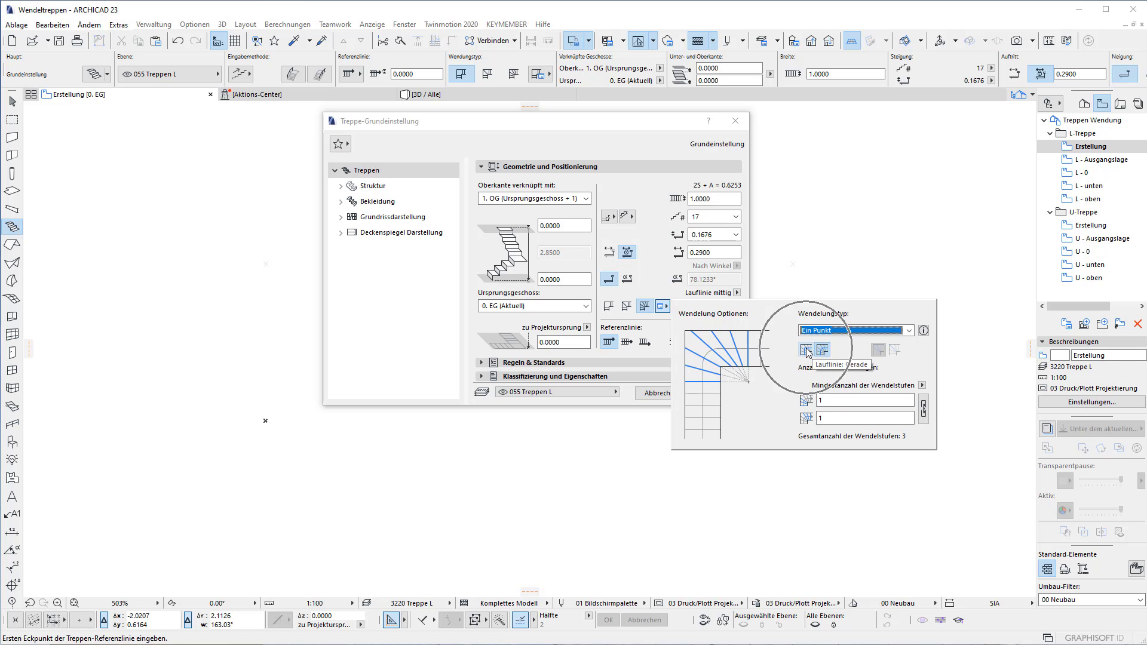
click(921, 386)
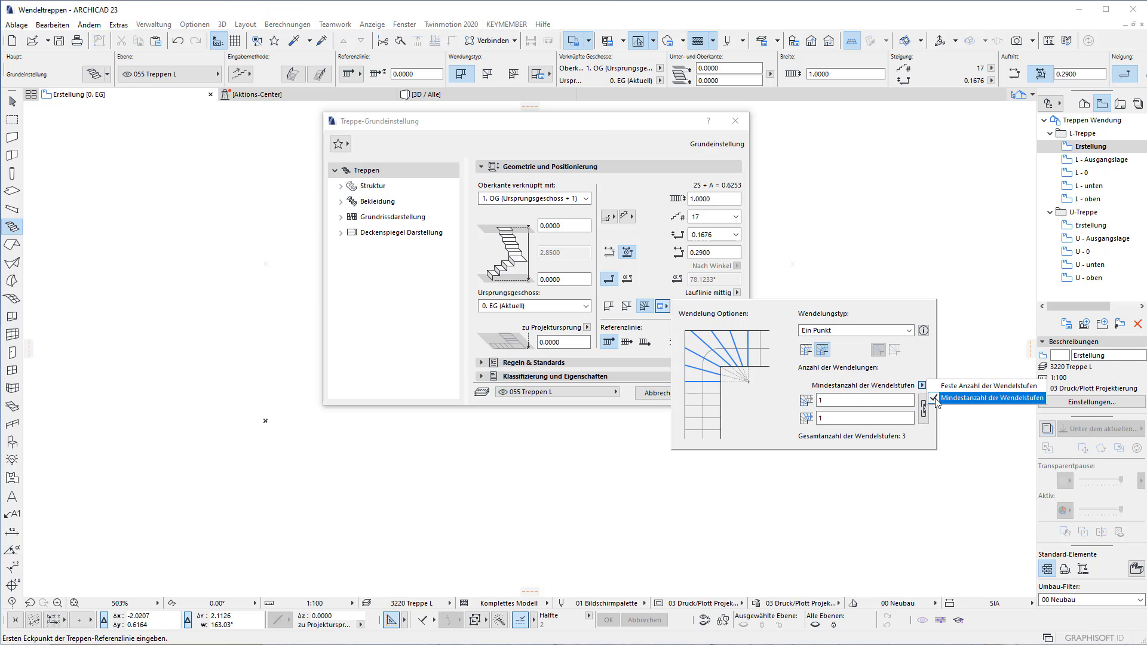
click(908, 361)
text(2)
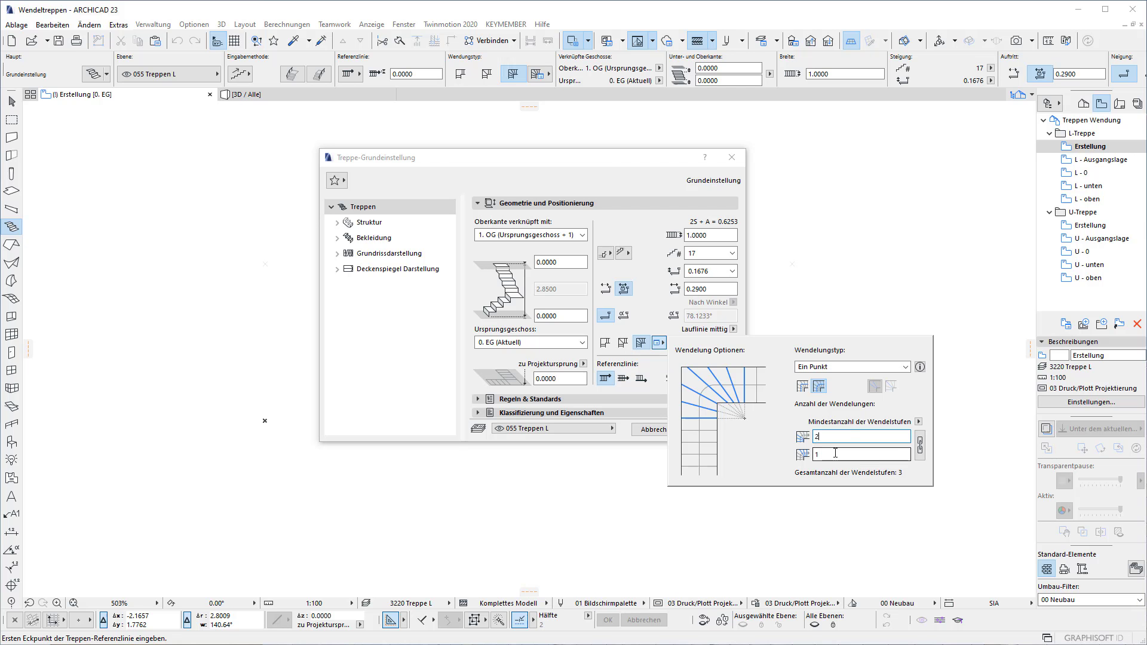
double_click(834, 455)
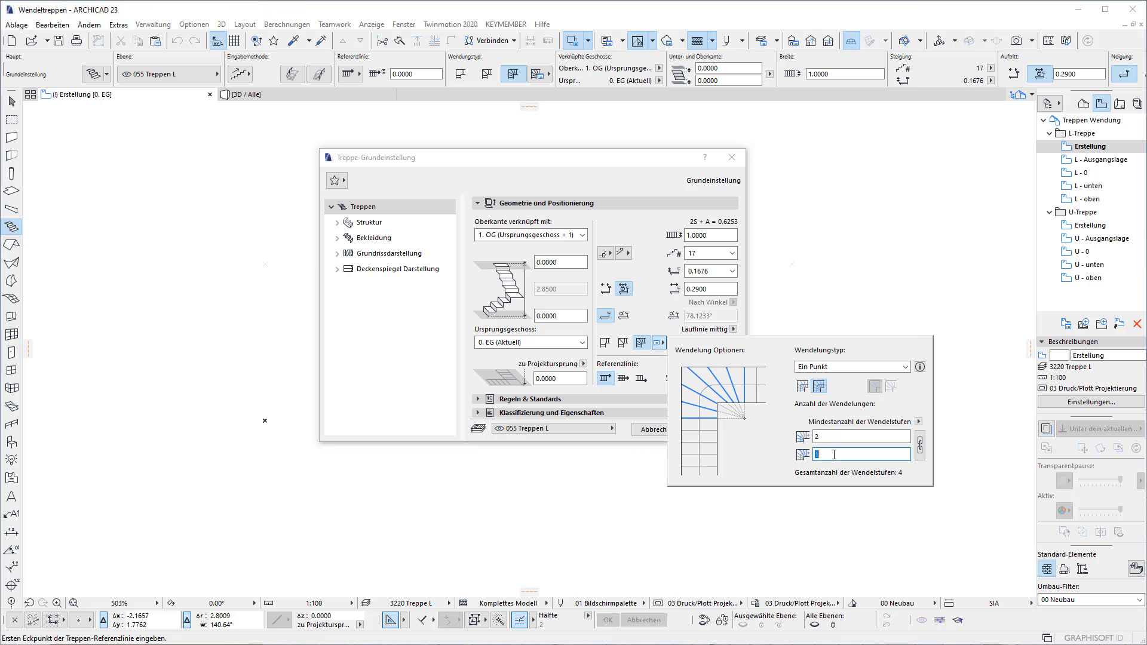
text(3)
click(652, 321)
click(714, 430)
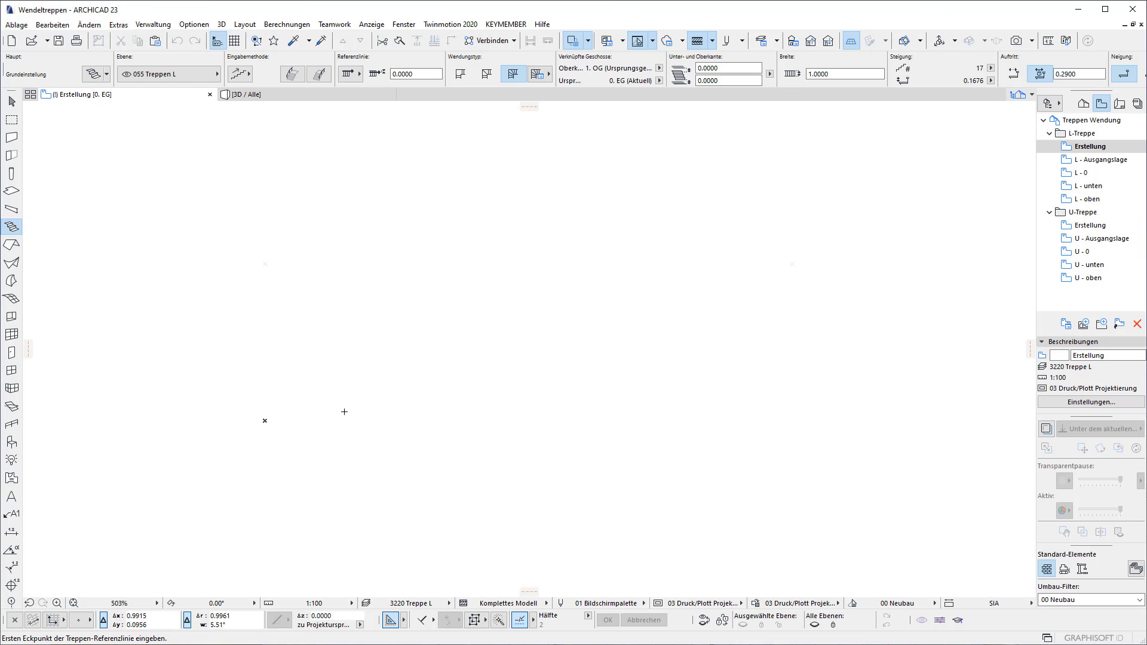
Draw the L-stair from start point through corner to end using 'Wendelung mit gleichen Auftritten' winders.
click(266, 420)
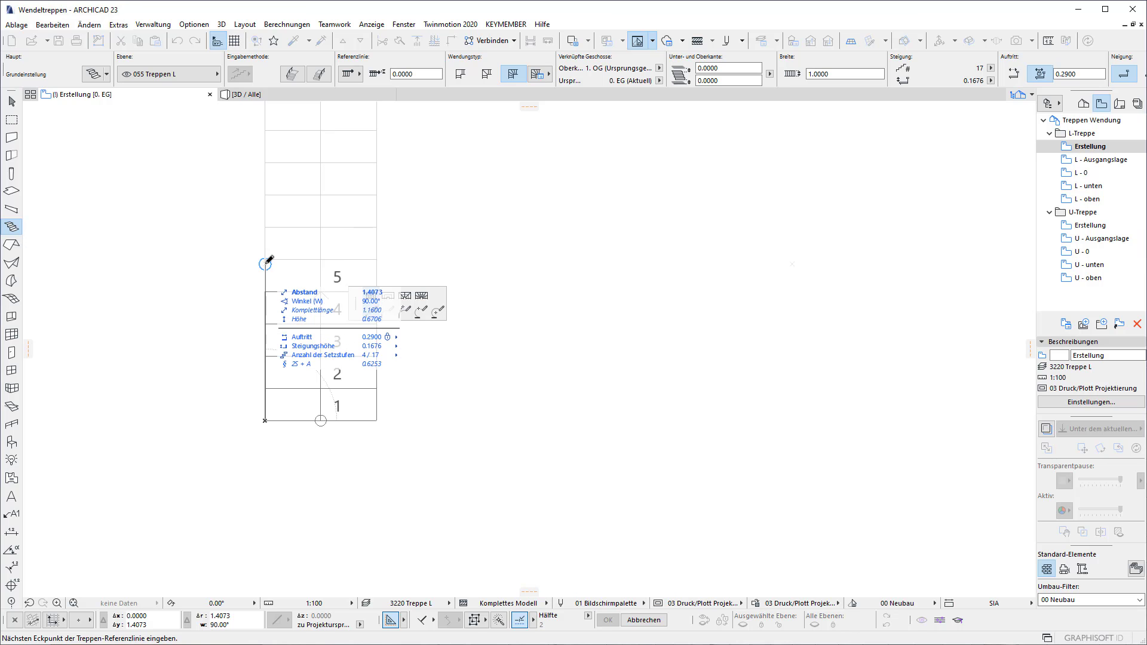
click(266, 263)
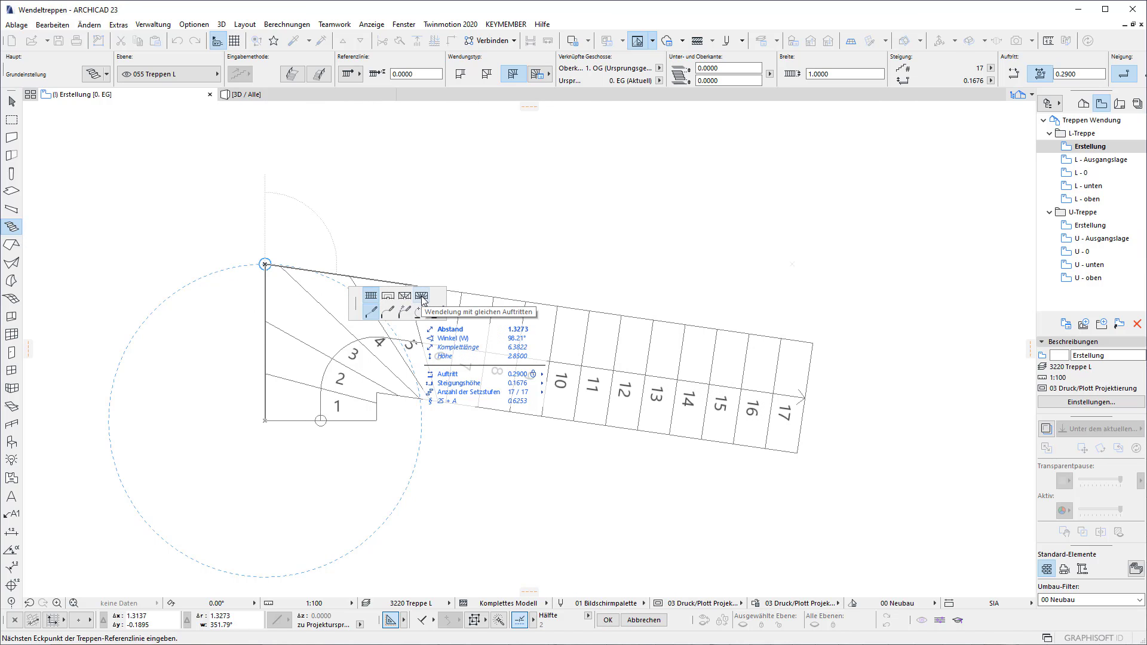
click(422, 296)
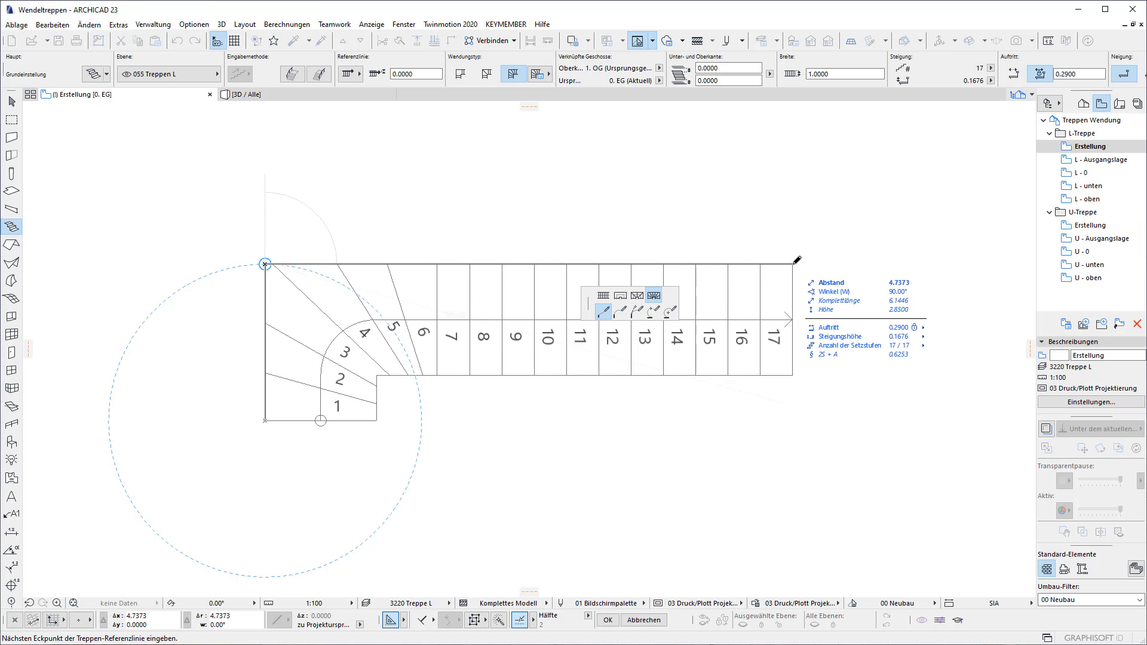
double_click(793, 264)
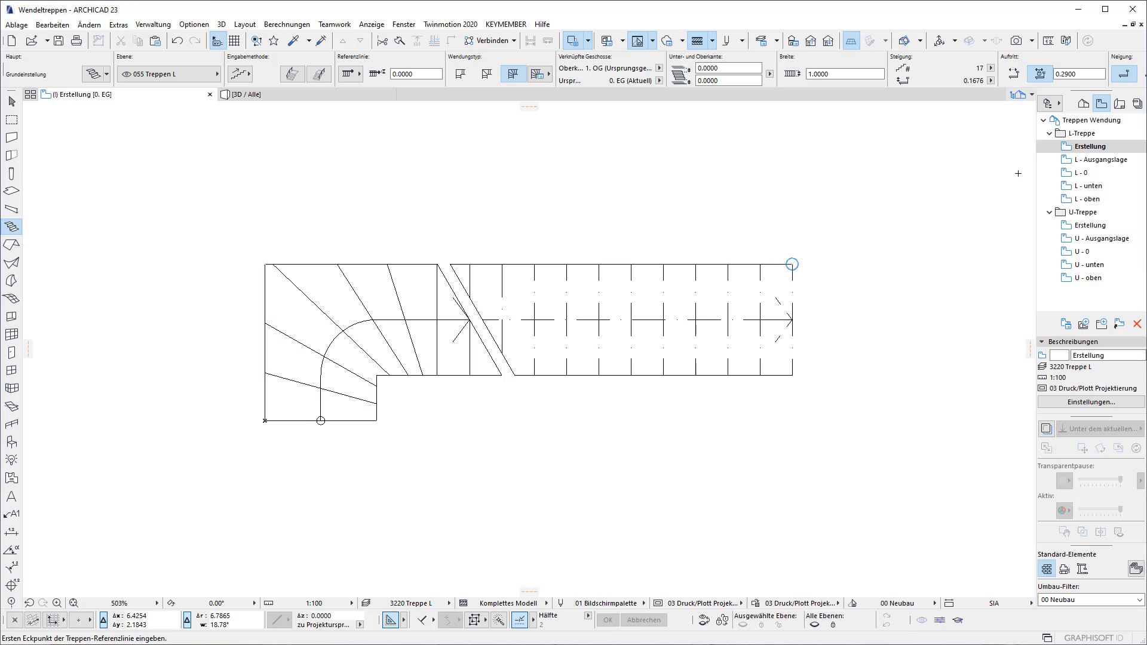
Review the L - Ausgangslage, L - 0, L - unten and L - oben views, then open U-Treppe Erstellung.
click(1093, 160)
double_click(1093, 160)
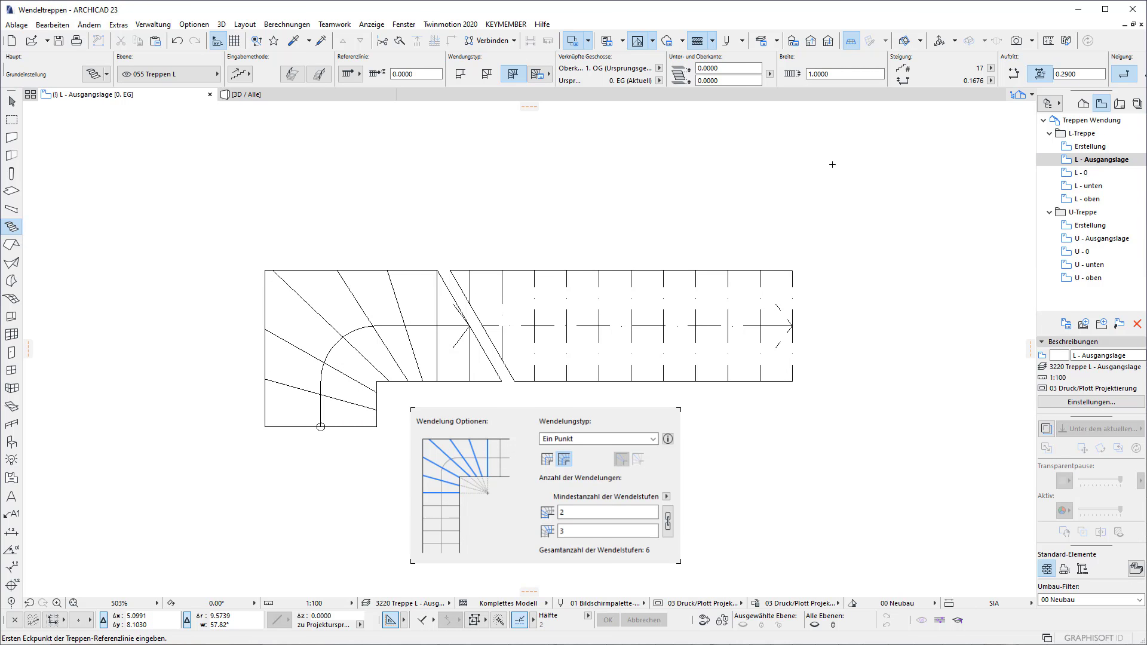
double_click(1079, 173)
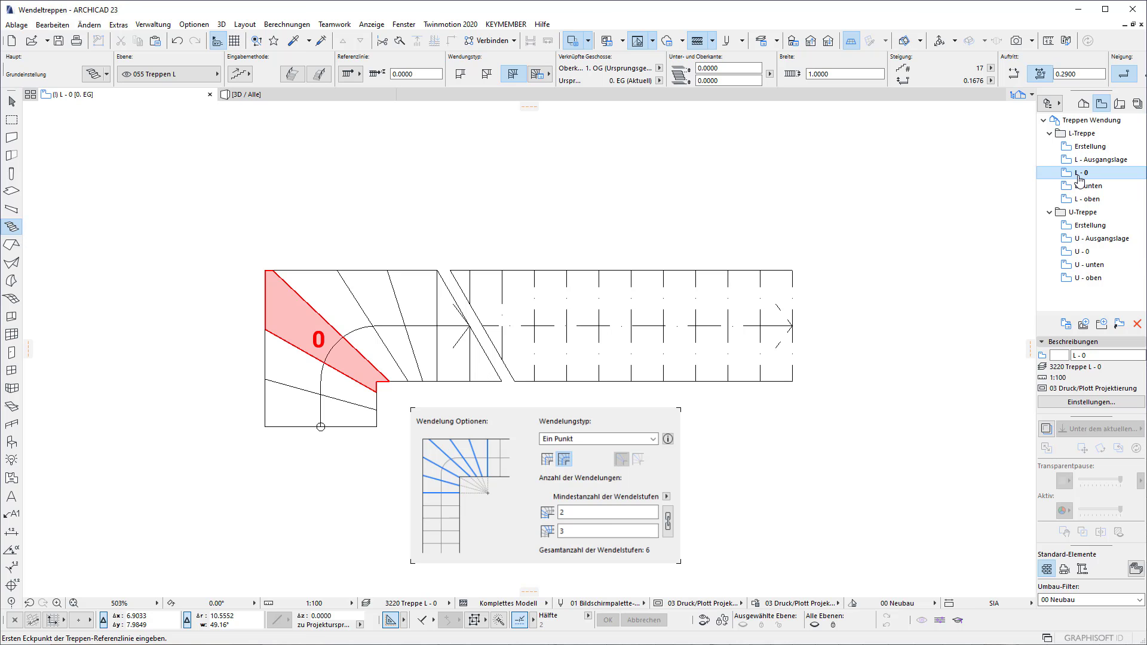
click(1080, 187)
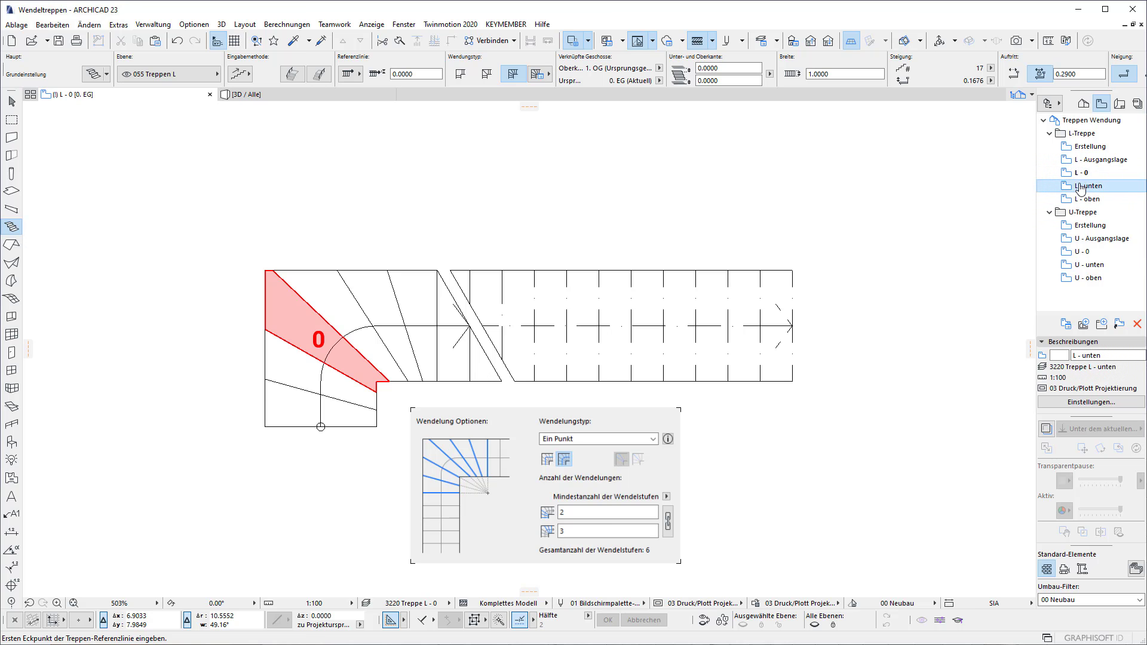
double_click(1081, 186)
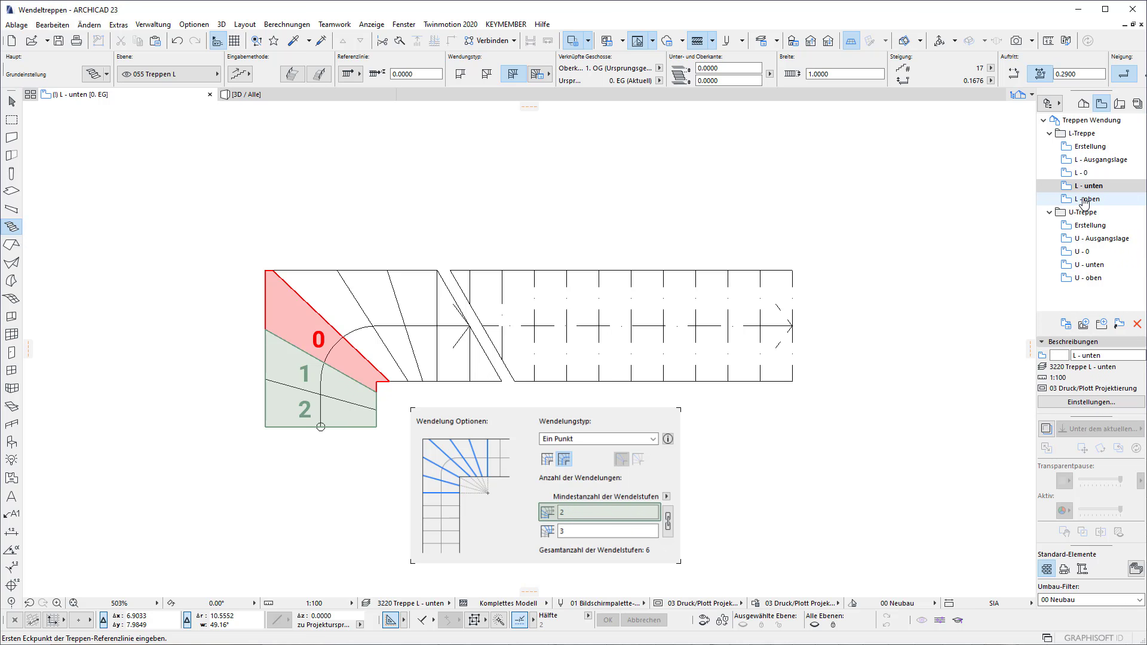
double_click(1084, 200)
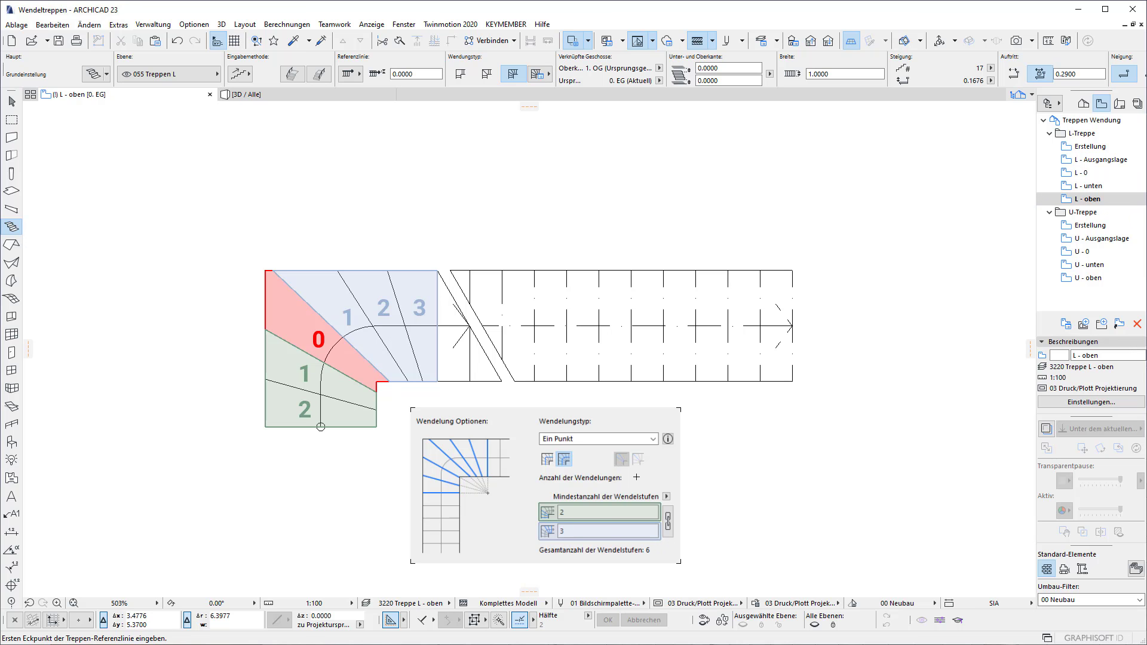
click(589, 496)
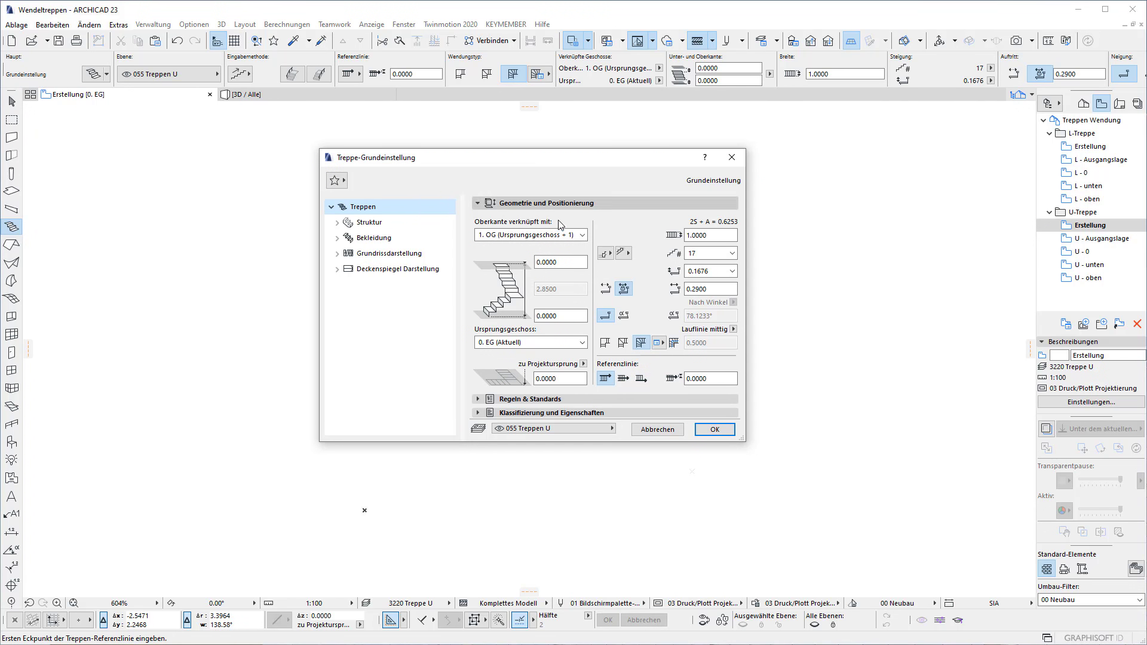
Switch winders to 'Feste Anzahl der Wendelstufen' with counts 4 and 3, and confirm the defaults.
click(660, 343)
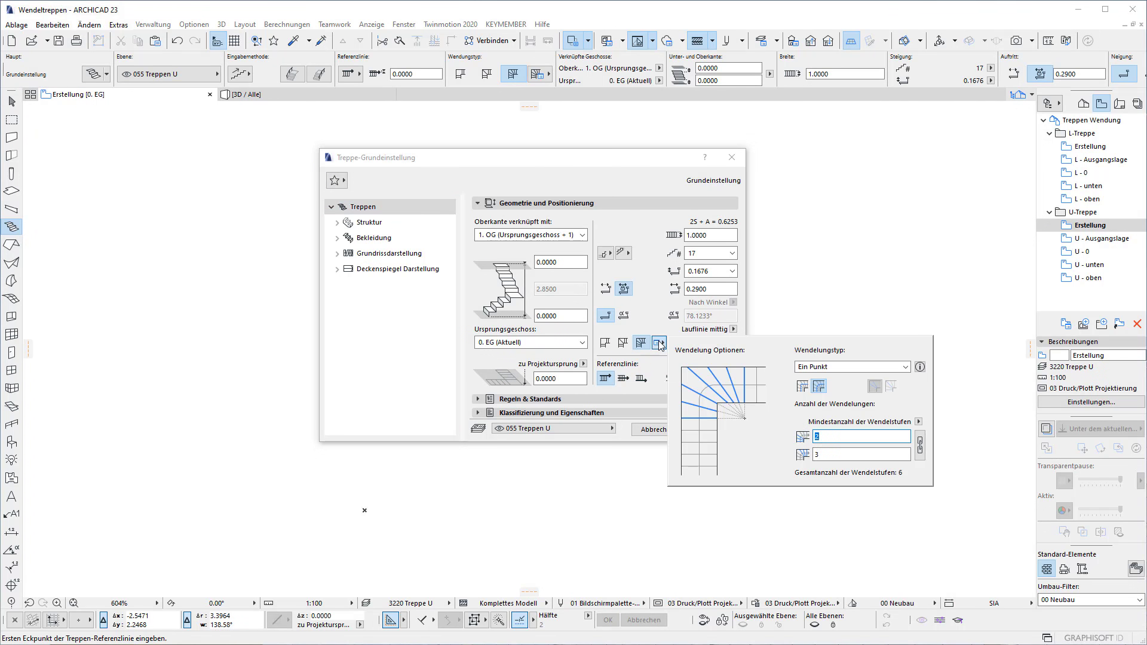
click(919, 422)
click(947, 422)
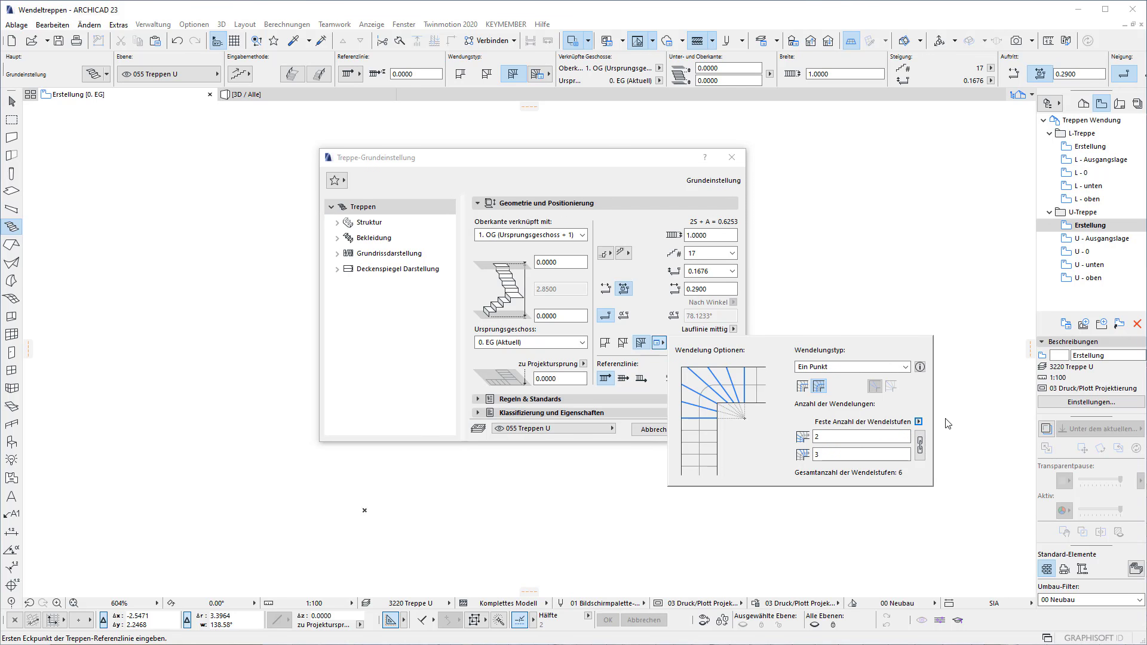
click(845, 437)
text(4)
click(837, 453)
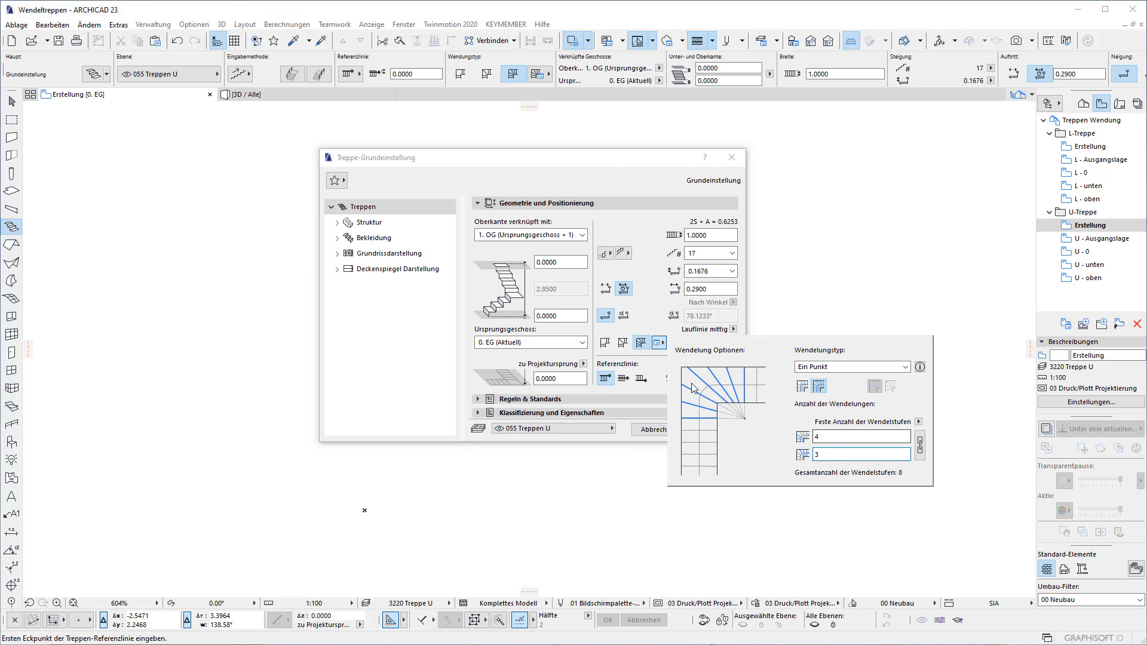
click(659, 373)
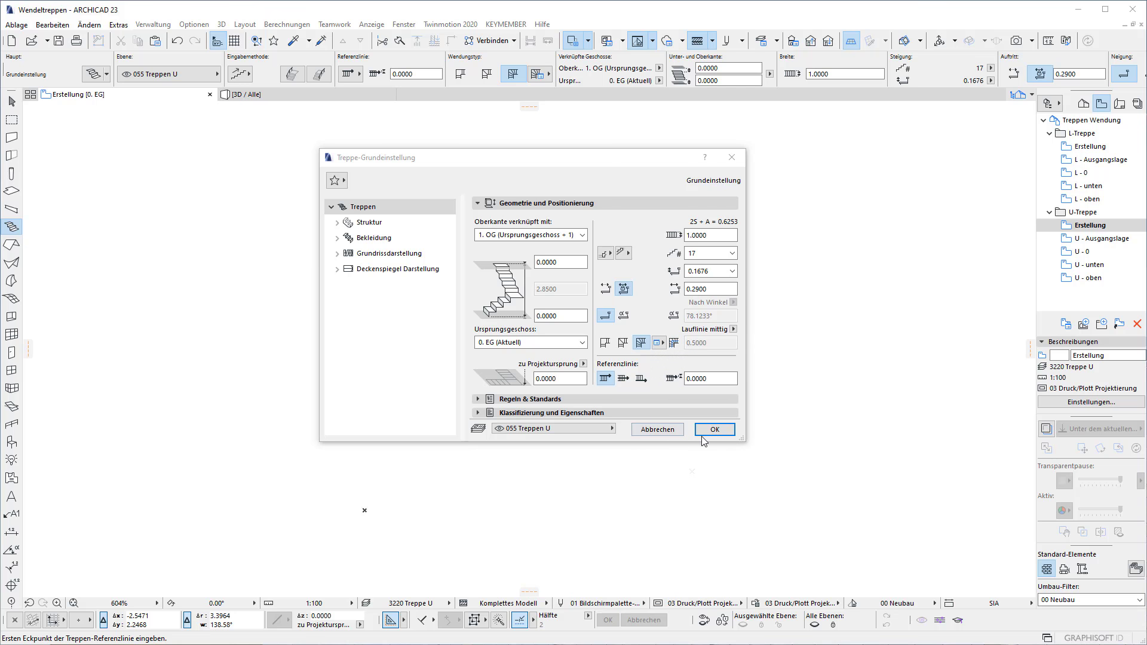
click(713, 430)
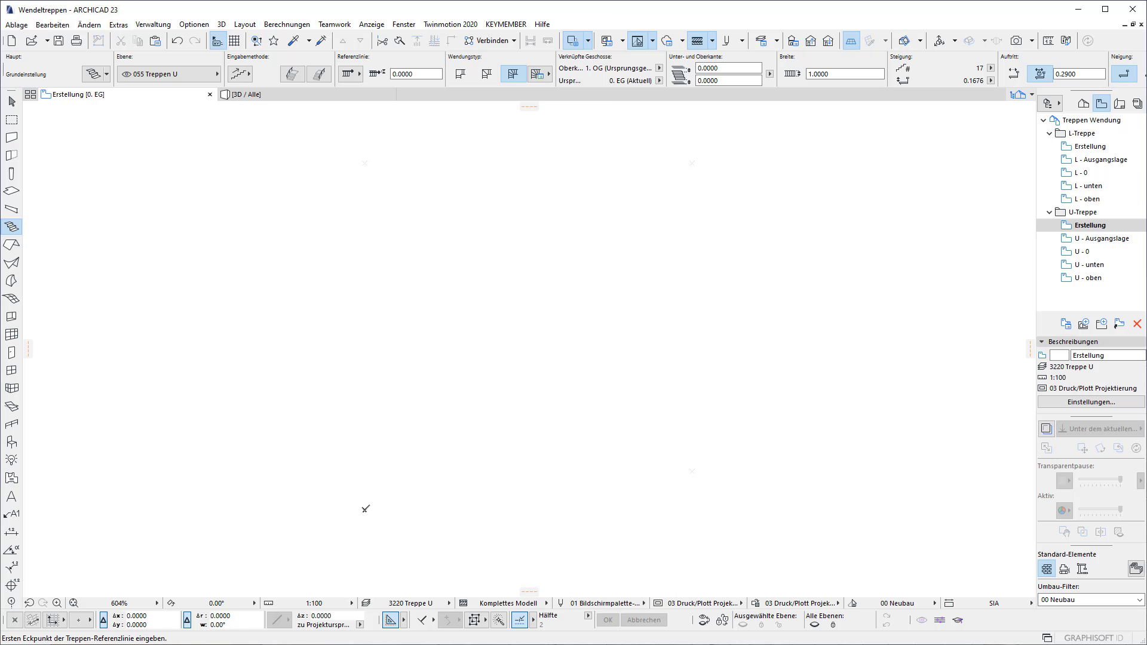
Draw the U-stair with equal-tread winders at both turns and a straight final run.
click(365, 509)
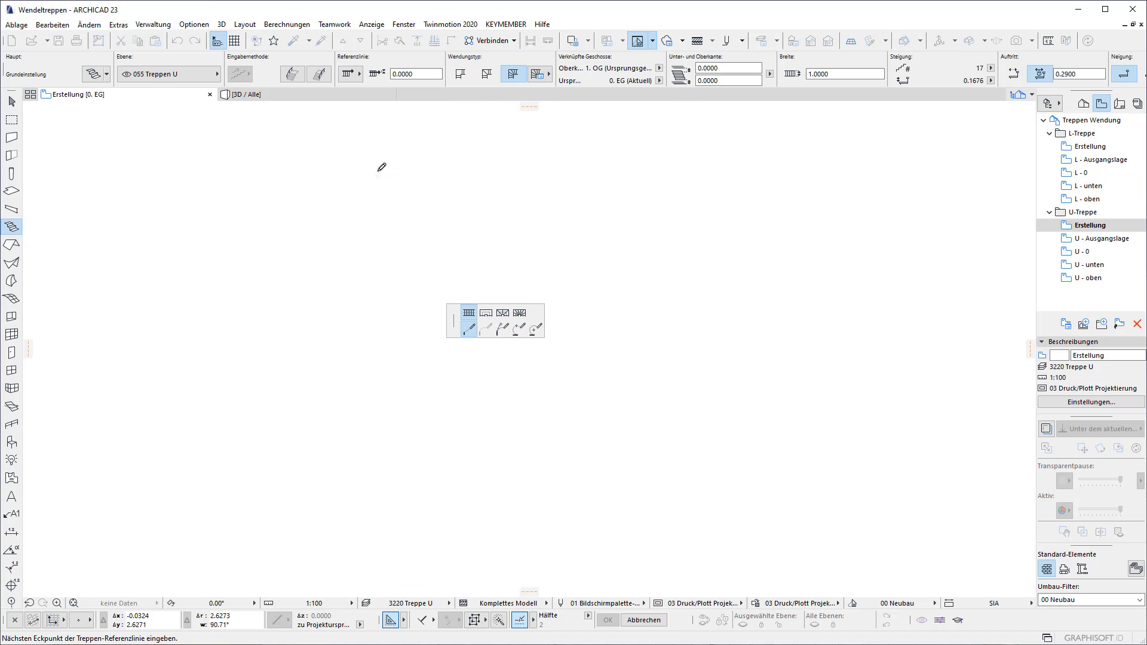
click(379, 174)
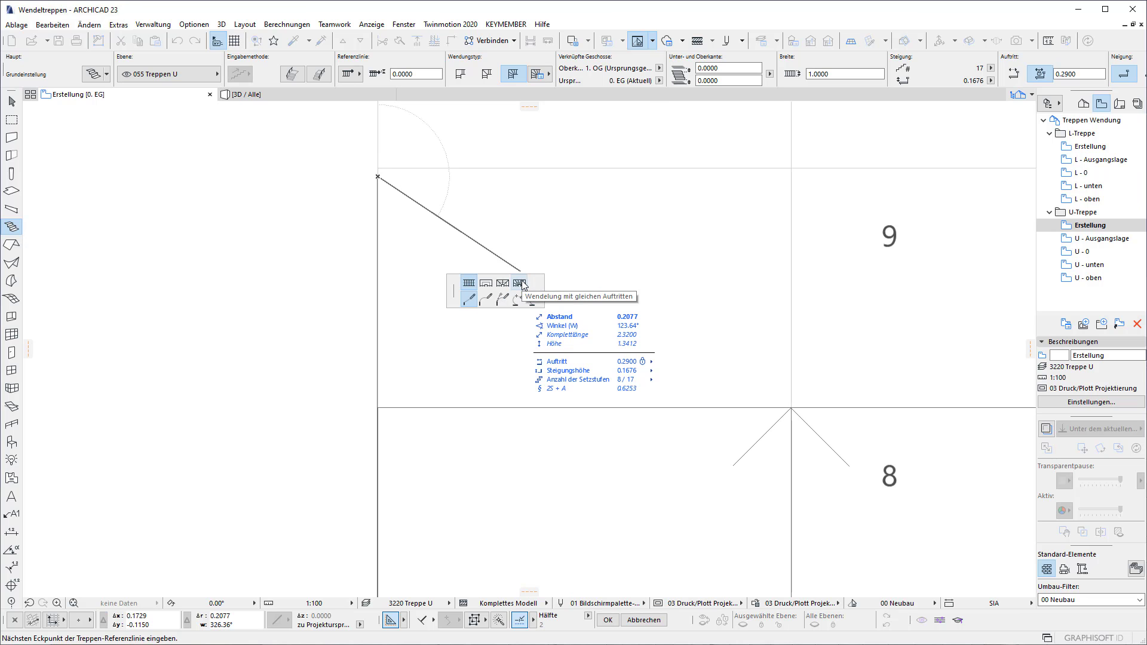
click(520, 283)
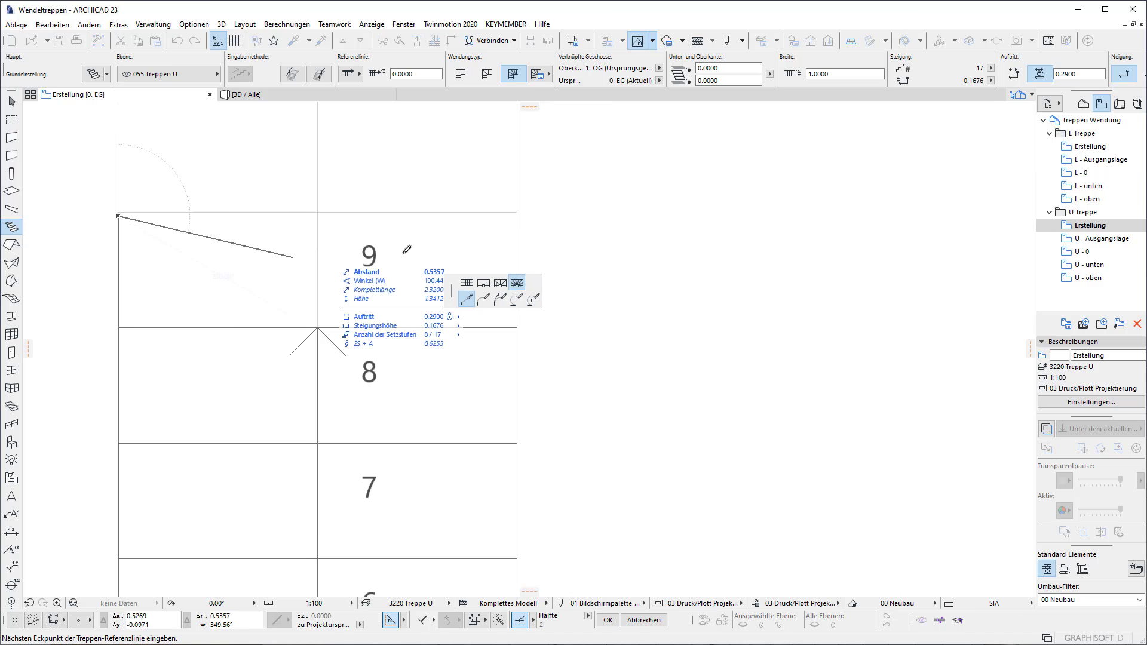
middle_drag(895, 220, 582, 223)
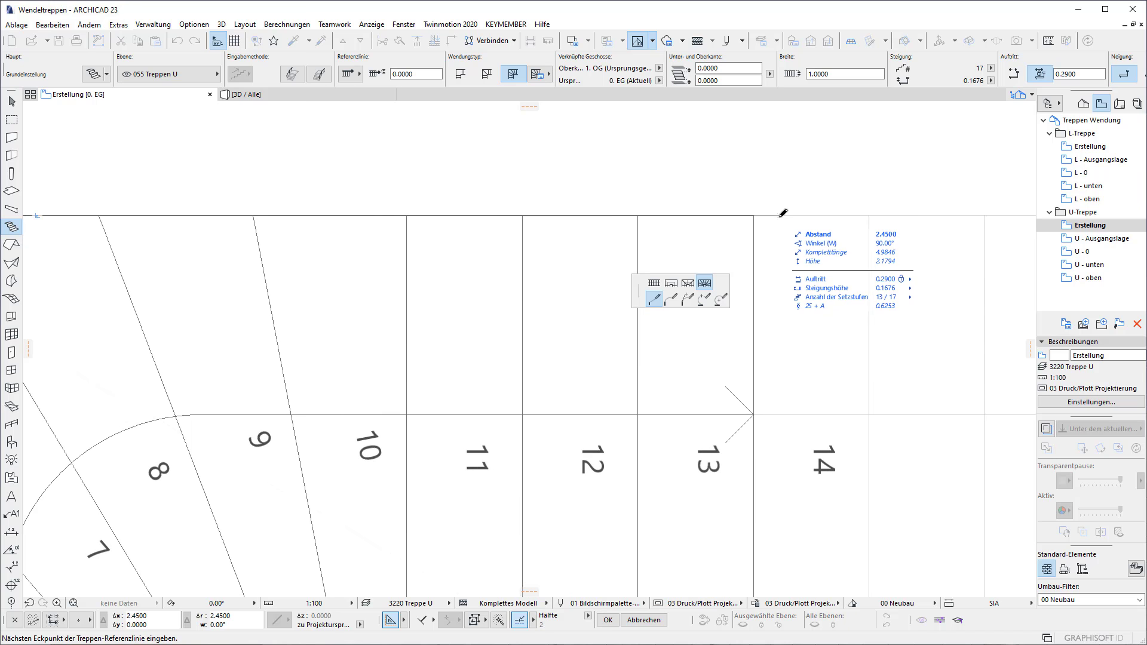
click(779, 215)
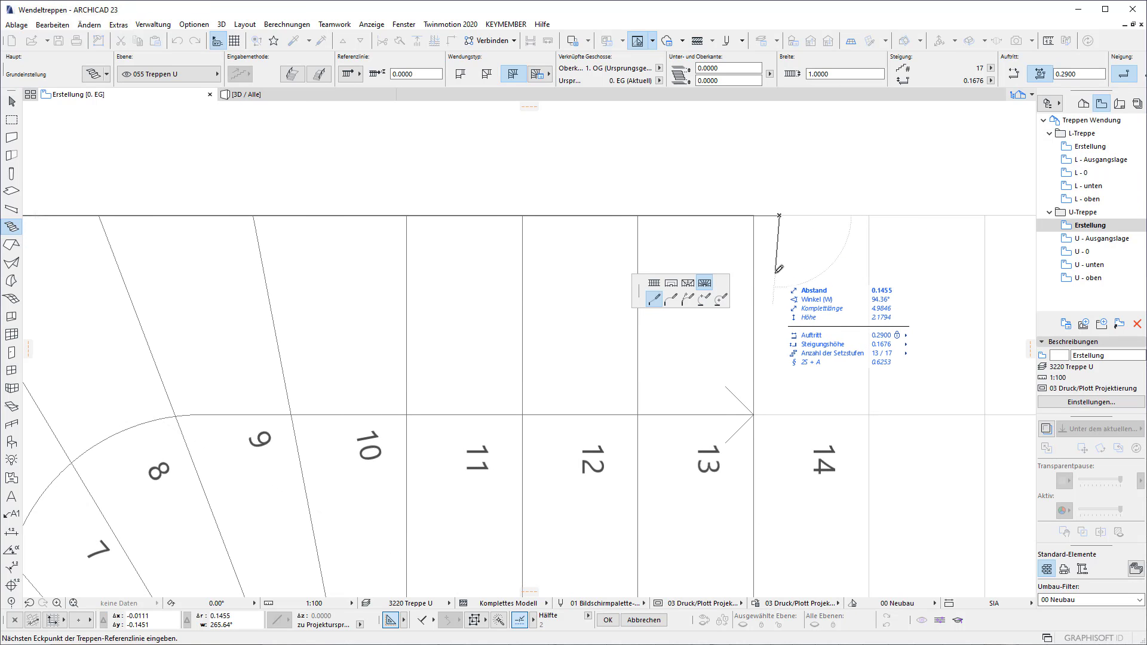
click(655, 282)
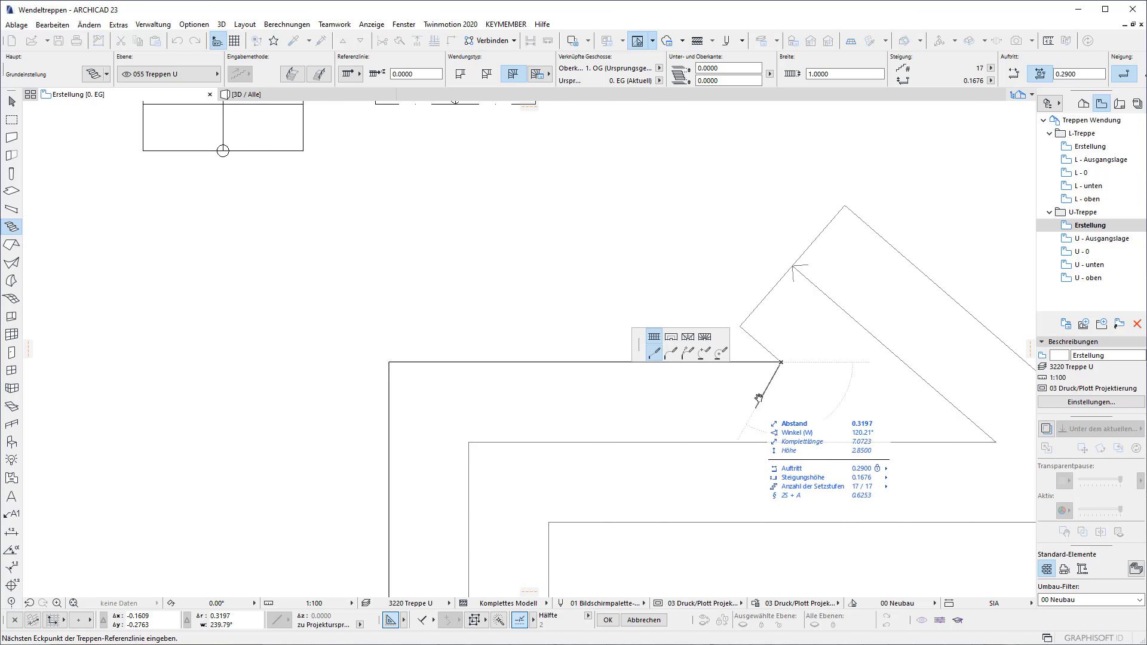
scroll(757, 396, down, 3)
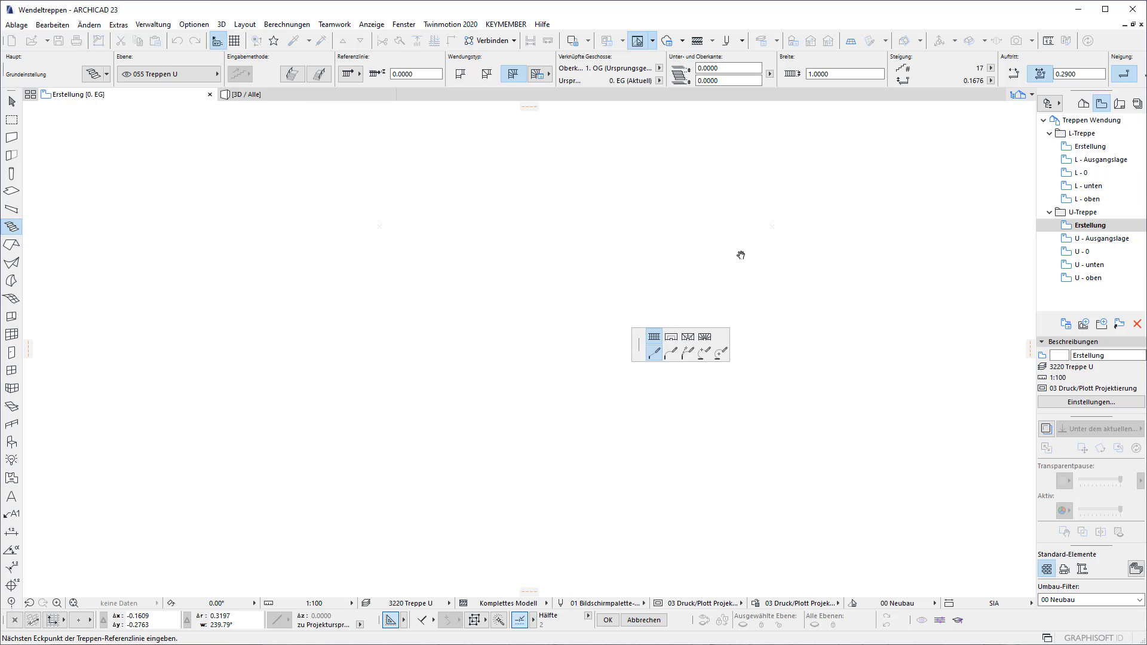
double_click(752, 550)
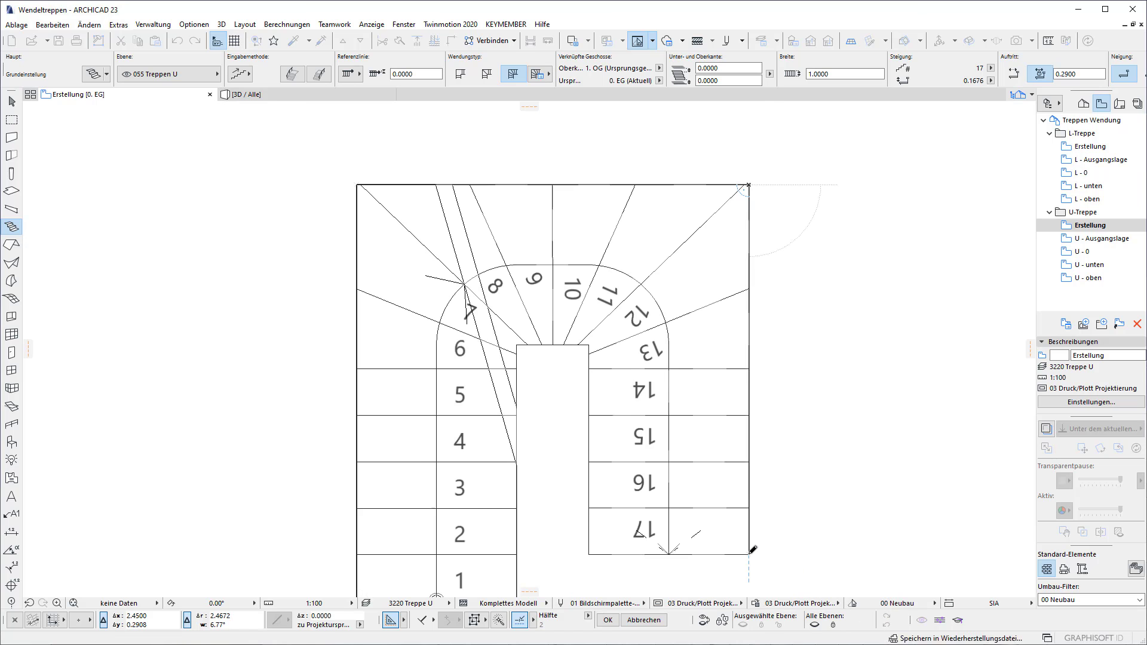
middle_drag(796, 468, 776, 414)
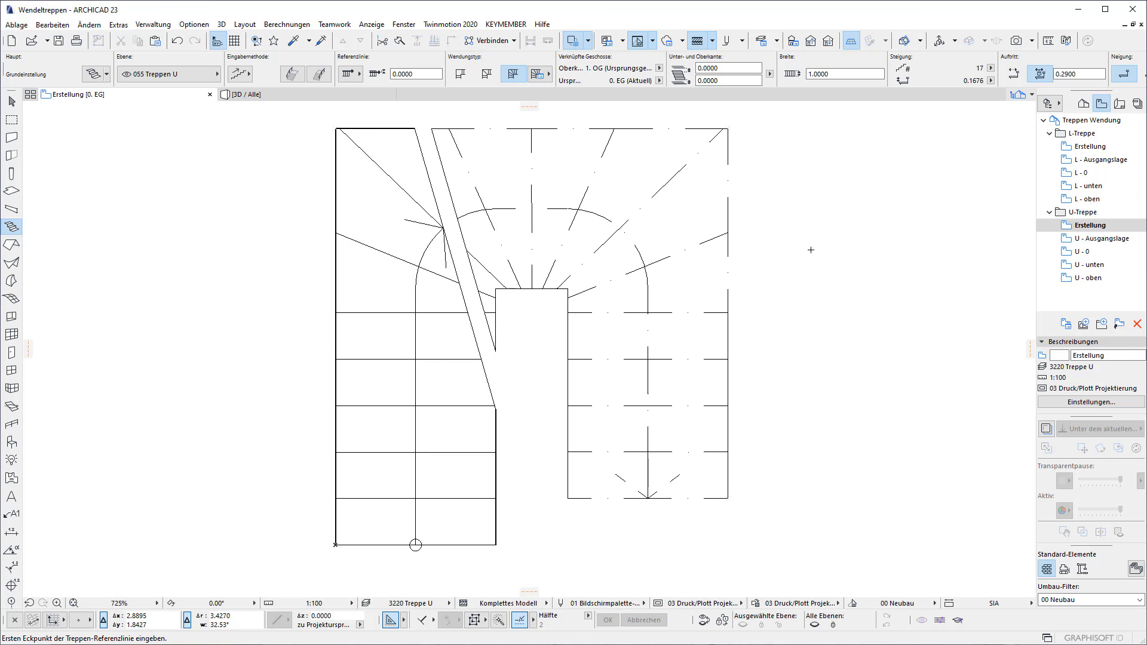
View the U - Ausgangslage, U - 0, U - unten and U - oben saved views in turn.
double_click(1092, 238)
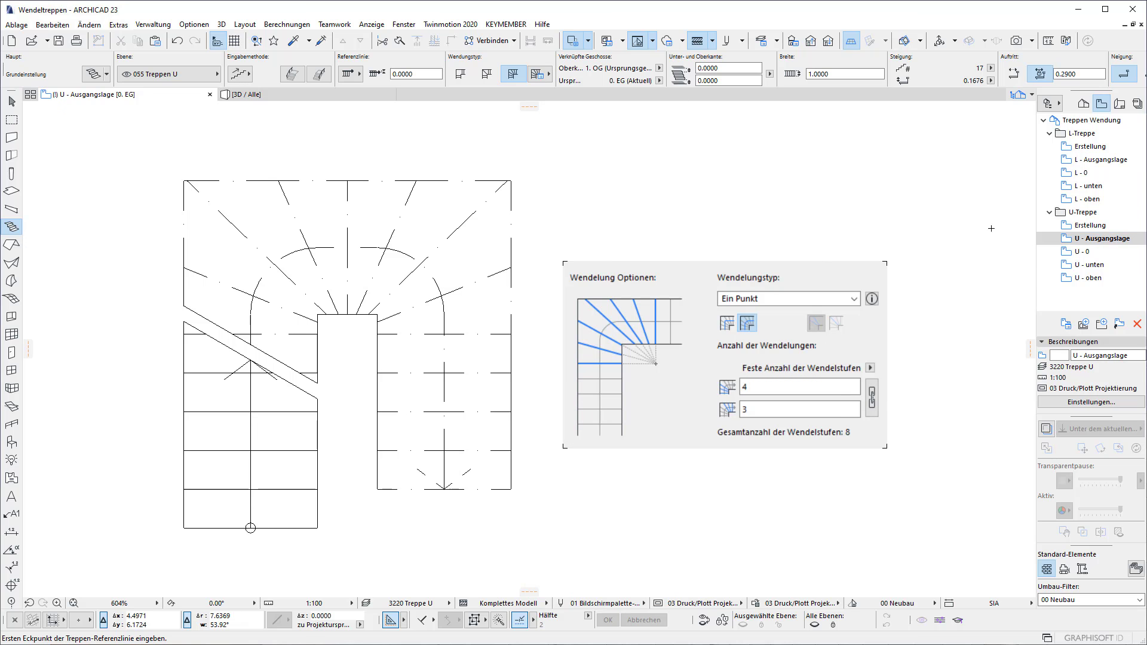
click(1081, 252)
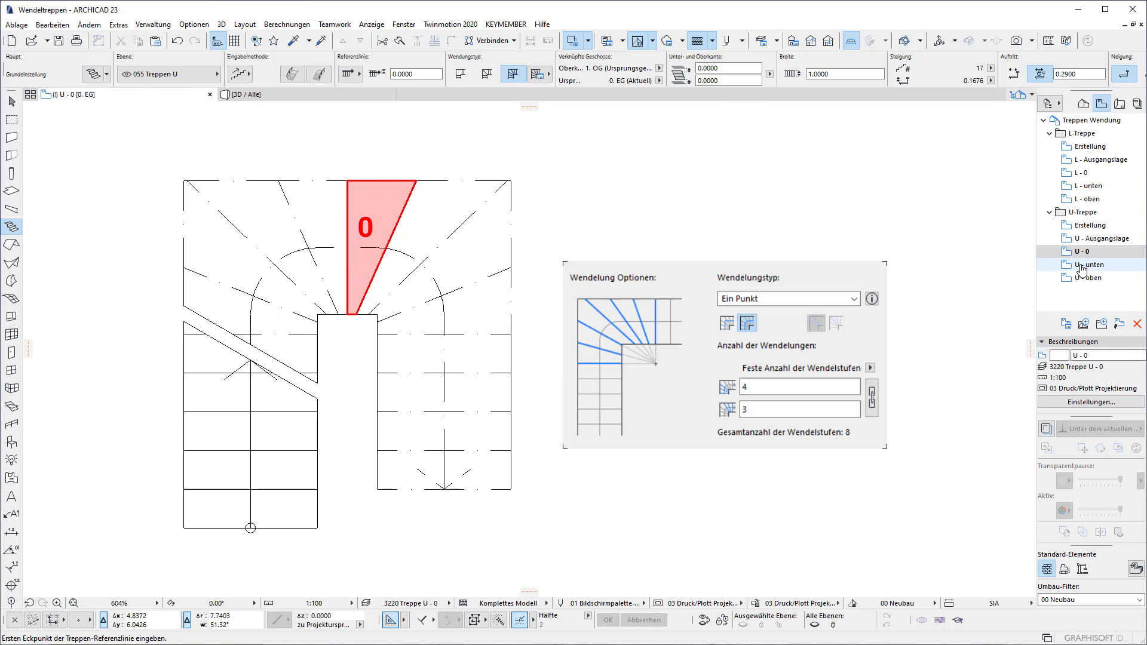
double_click(1084, 265)
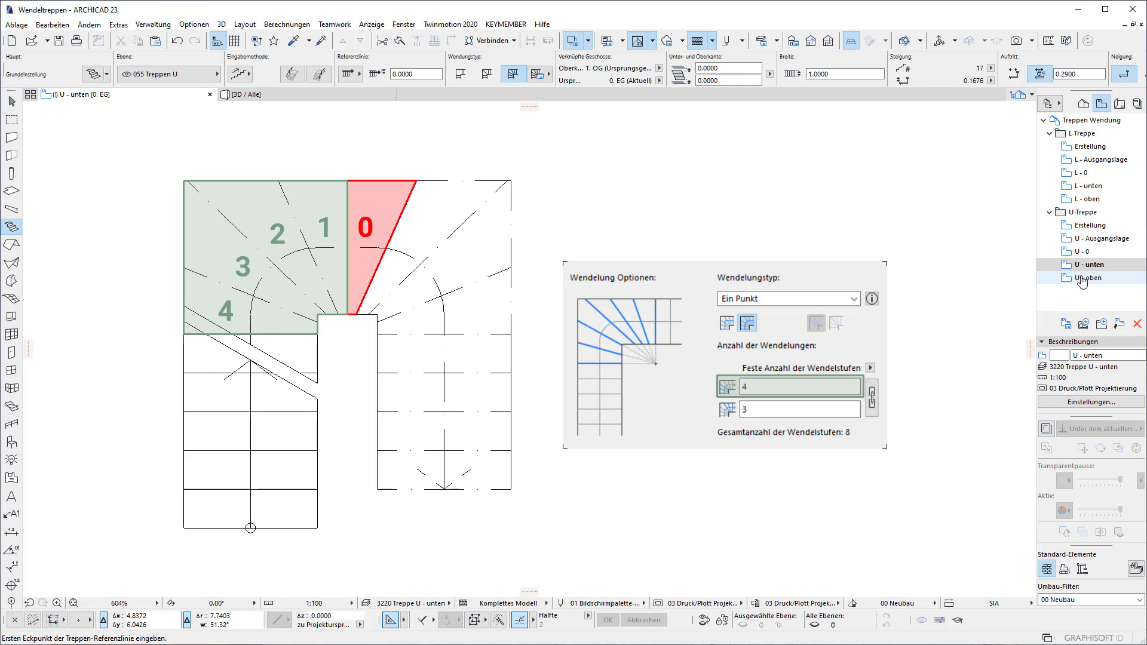
double_click(1083, 279)
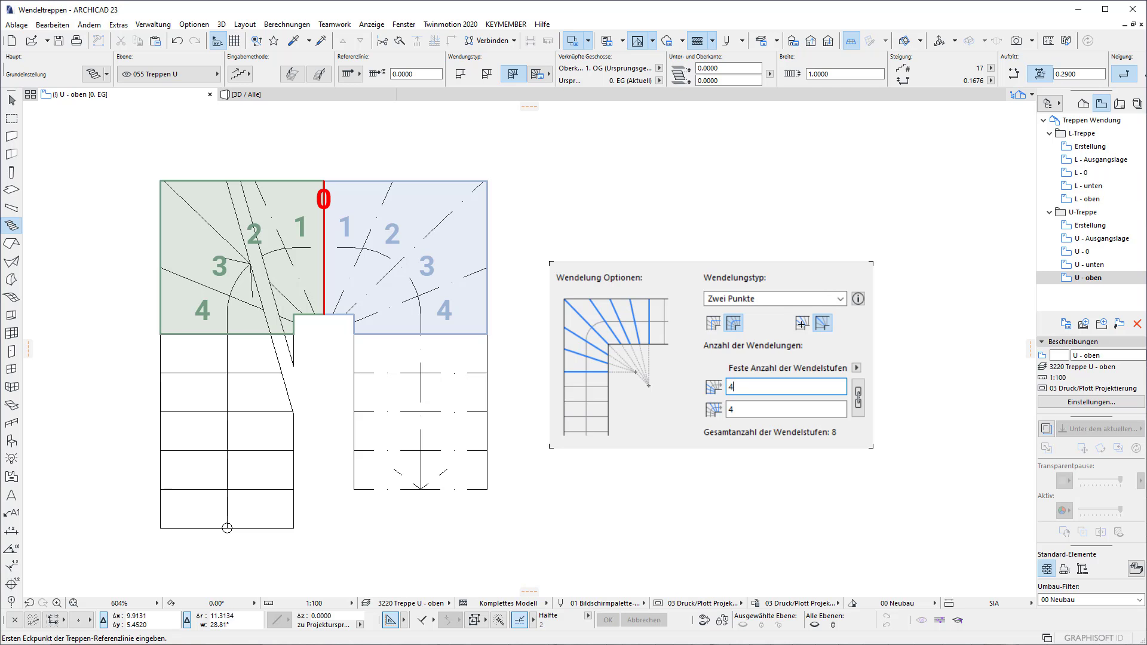
click(803, 325)
click(826, 327)
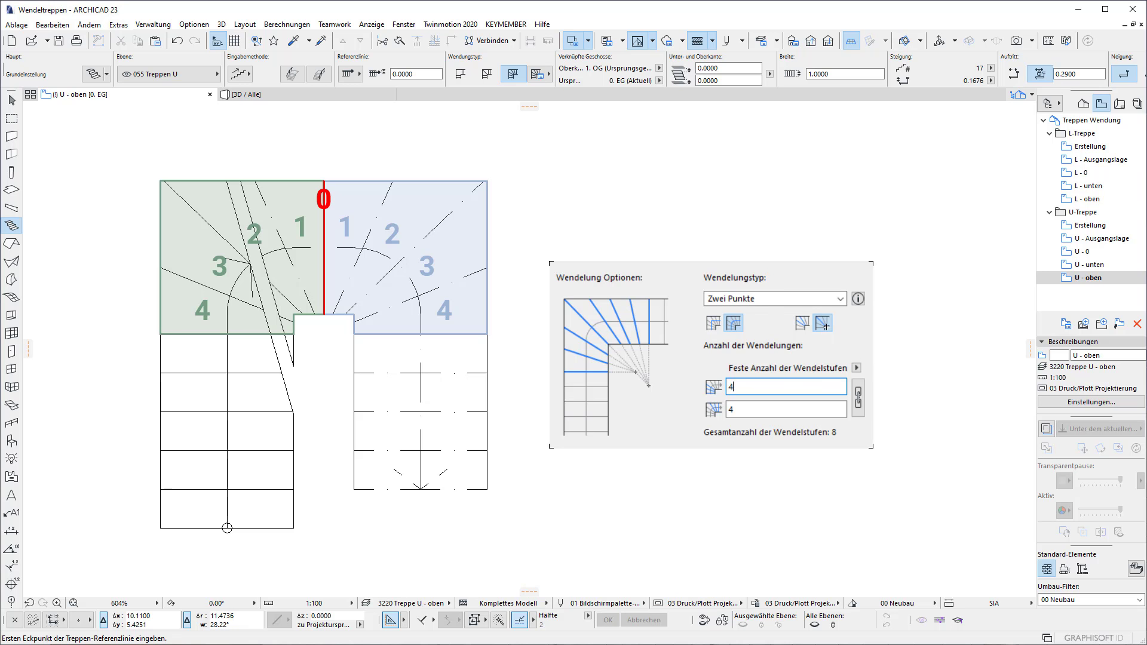